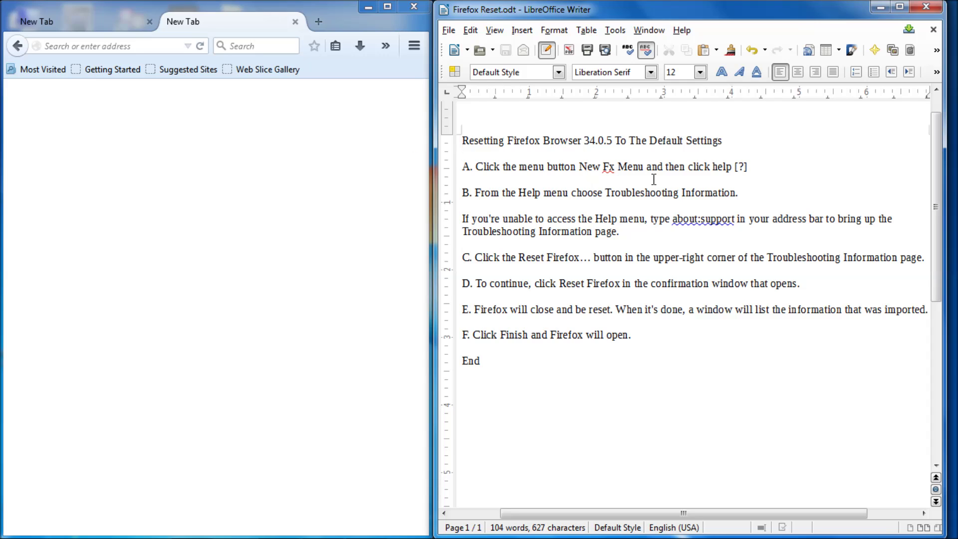
Step: Reach the Troubleshooting Information page through the main menu's Help section
left_click(414, 49)
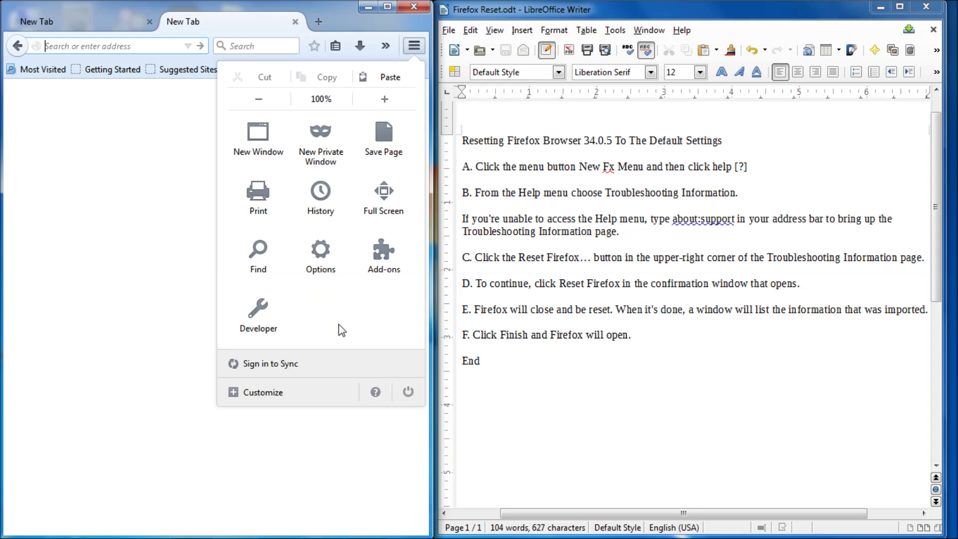
left_click(375, 393)
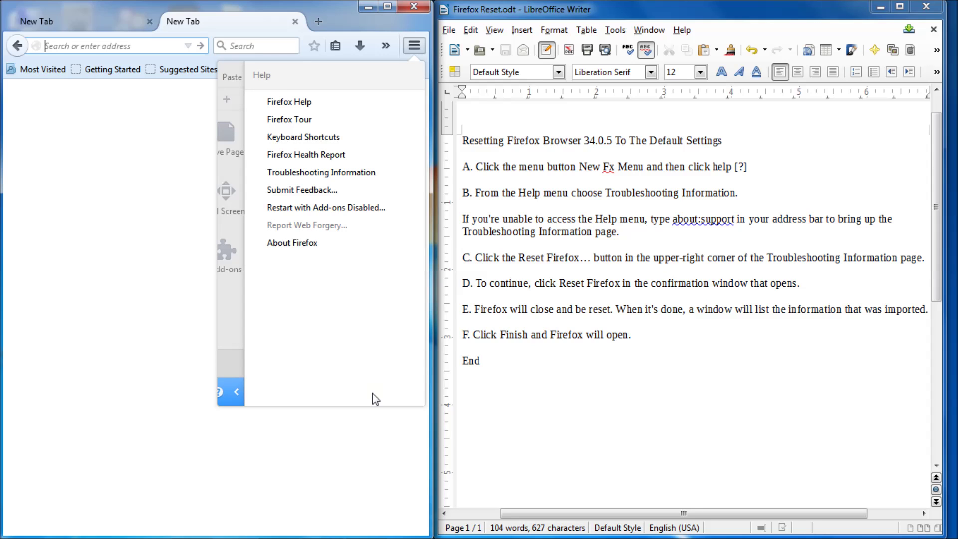
left_click(349, 175)
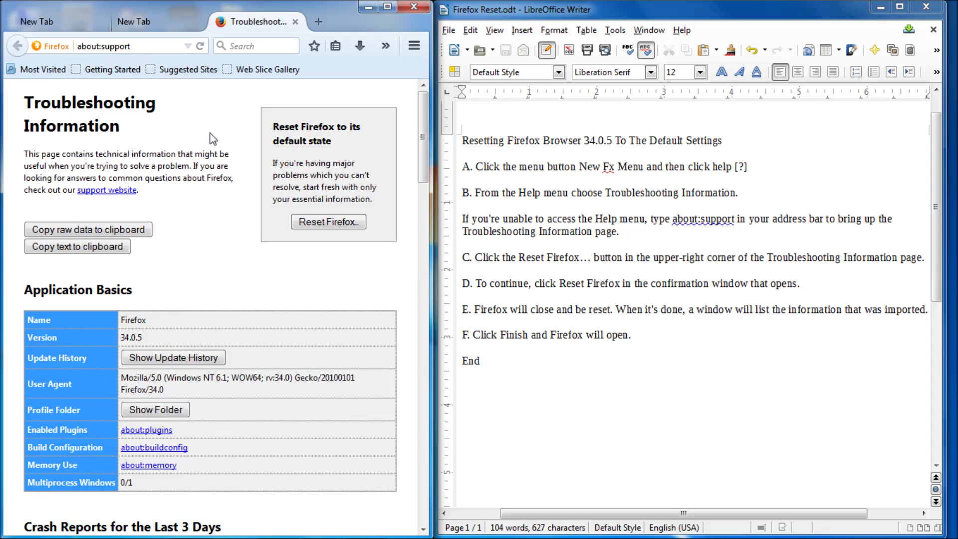
scroll(304, 225, "down", 2)
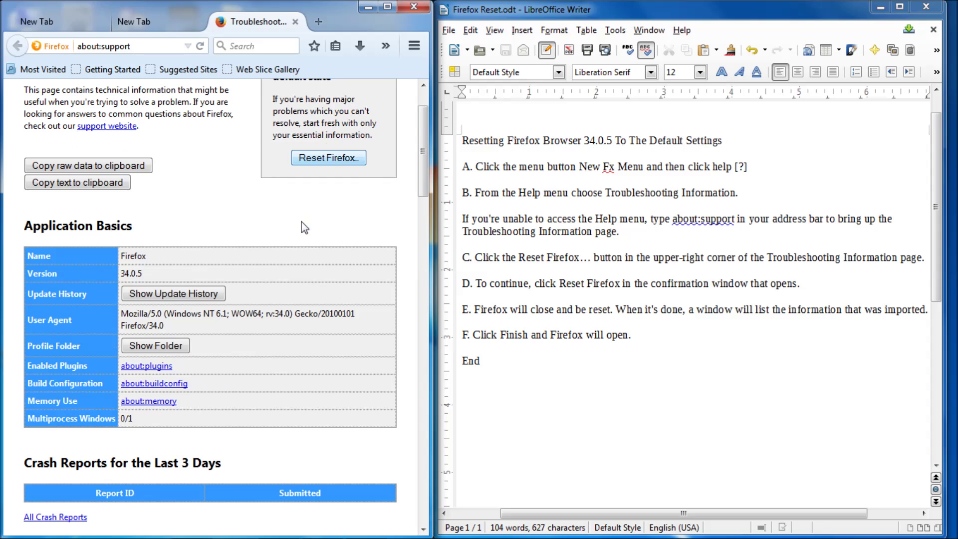
left_click_drag(422, 181, 421, 144)
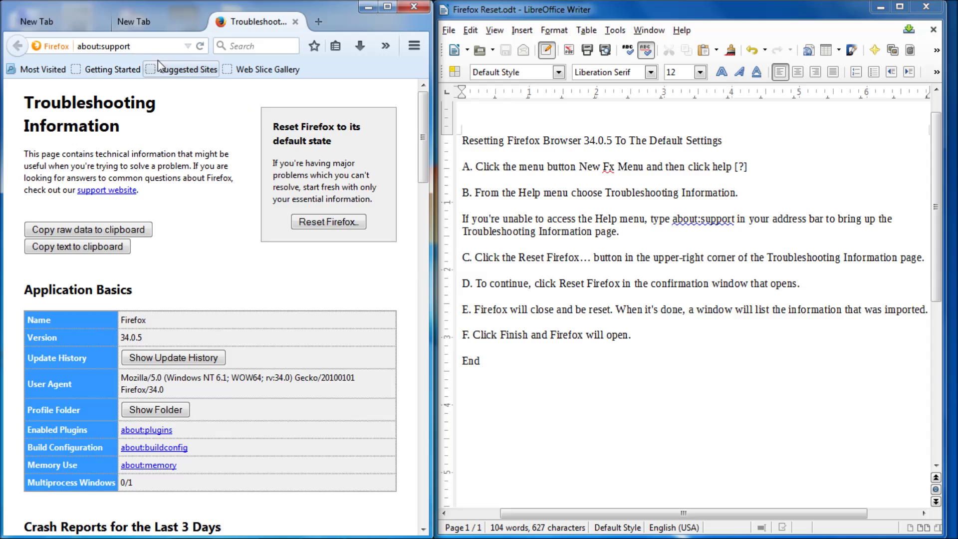
left_click_drag(137, 47, 52, 39)
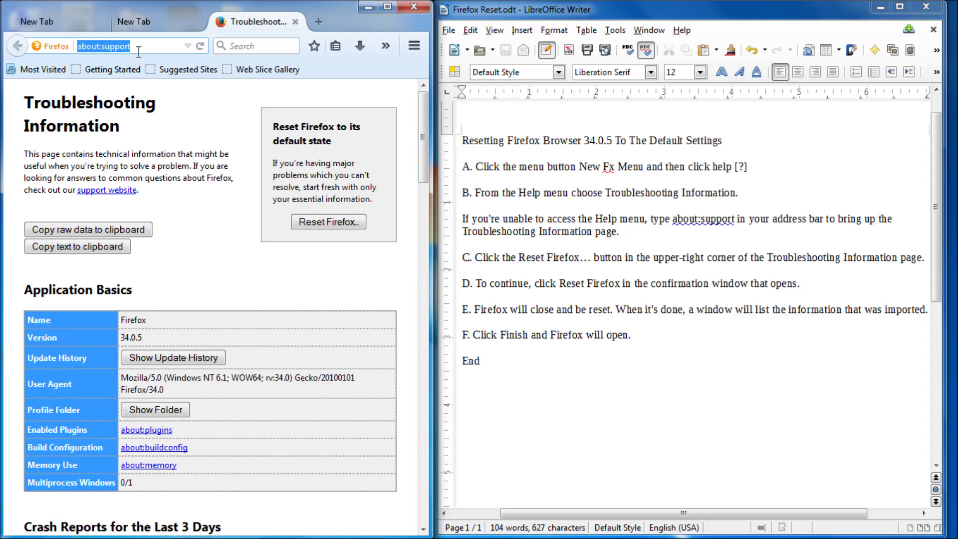
Step: Reset Firefox to its default state and confirm it in the dialog
left_click(329, 222)
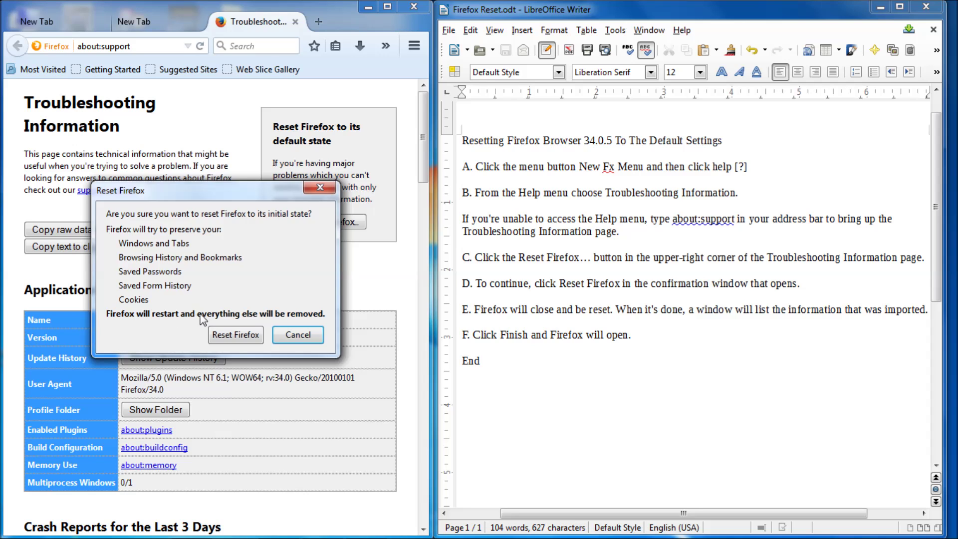
left_click(233, 338)
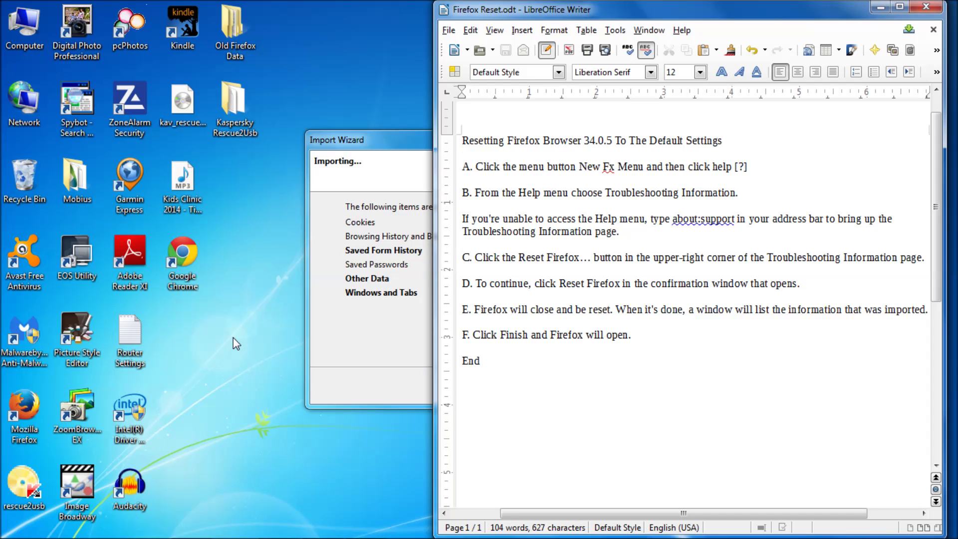
Step: Finish the Import Wizard and watch the cleanup progress until Firefox reopens
left_click_drag(361, 136, 129, 129)
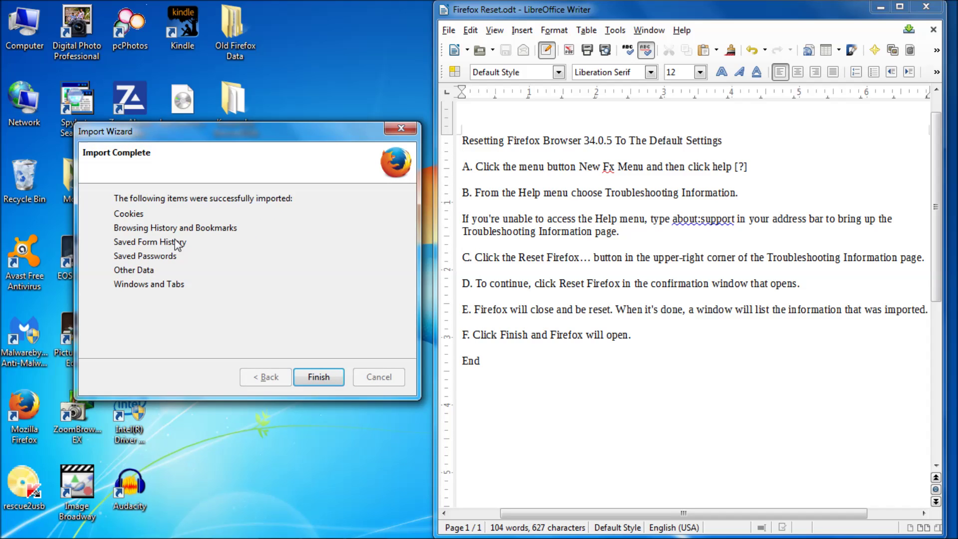
key("Return")
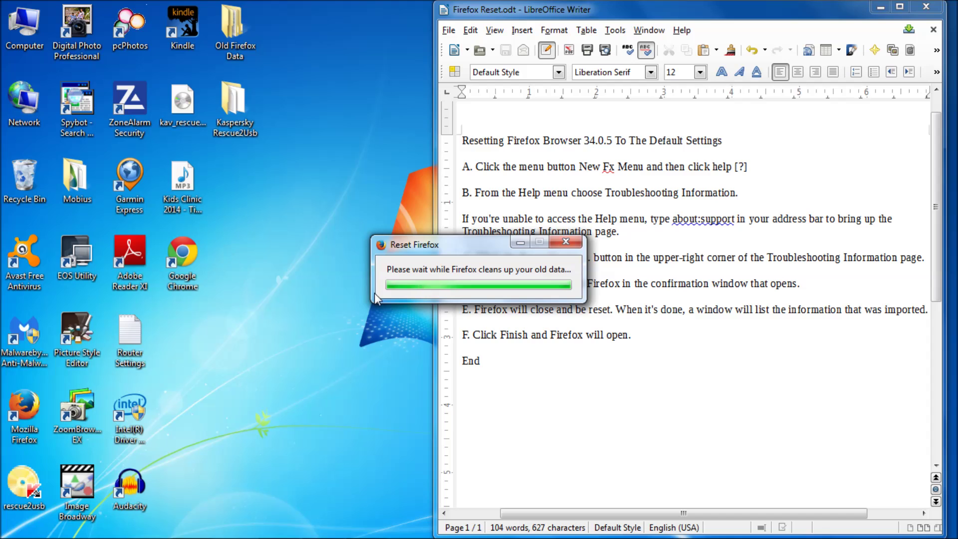
left_click_drag(430, 254, 255, 210)
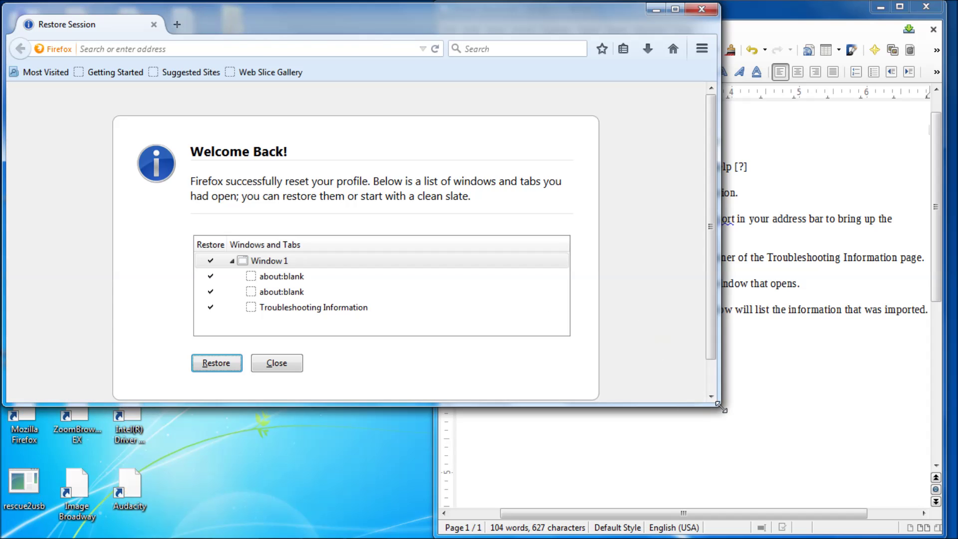
Step: Resize the Firefox window to fill the left half of the screen beside the instructions
mouse_move(717, 406)
left_mouse_down()
mouse_move(584, 432)
mouse_move(414, 534)
mouse_move(429, 533)
left_mouse_up()
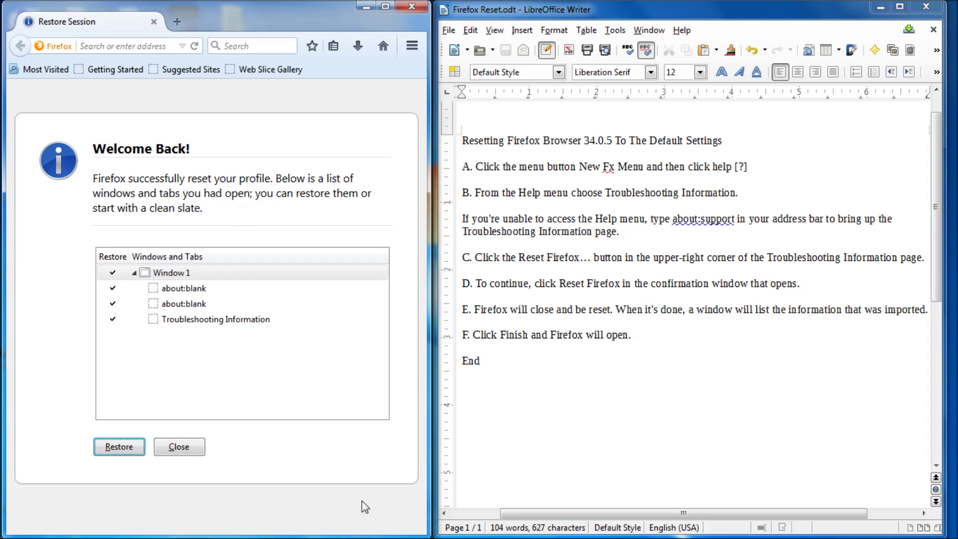